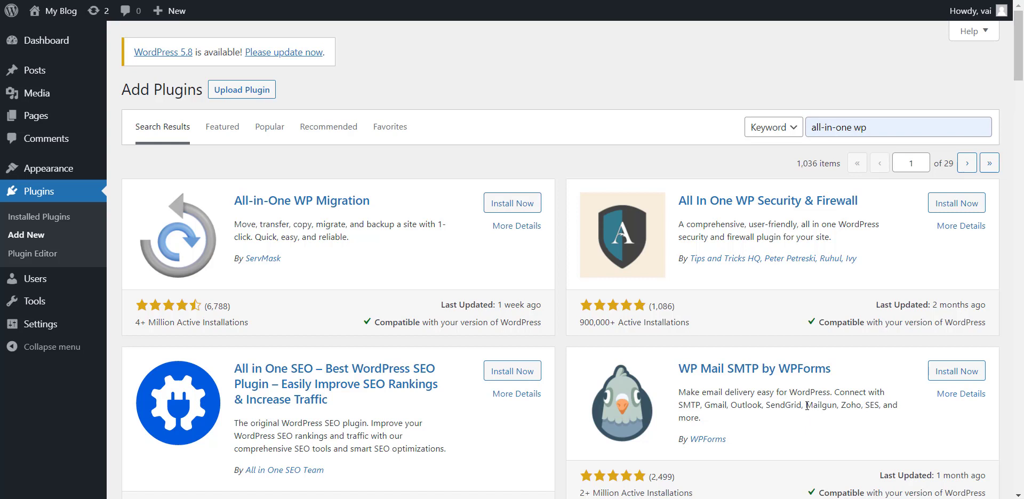
Install the All-in-One WP Migration plugin from the search results and activate it
click(529, 205)
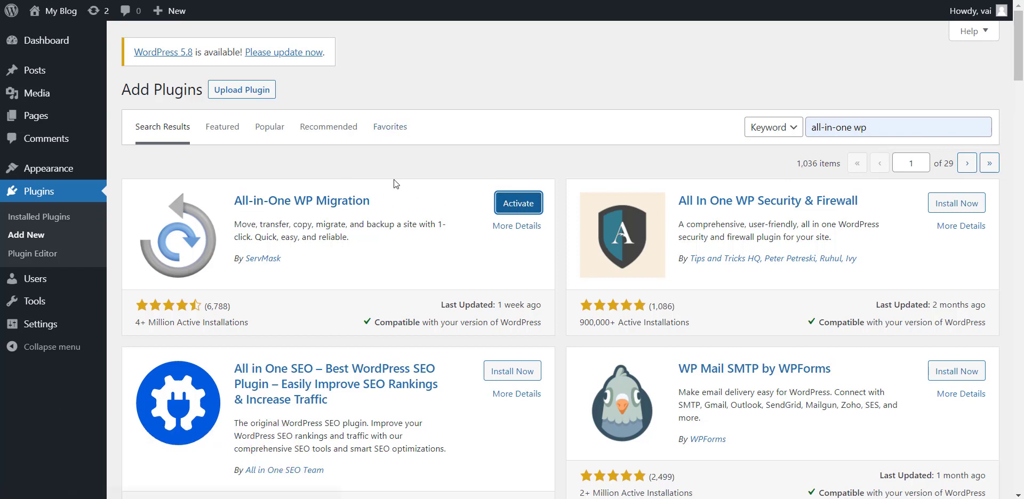
click(521, 212)
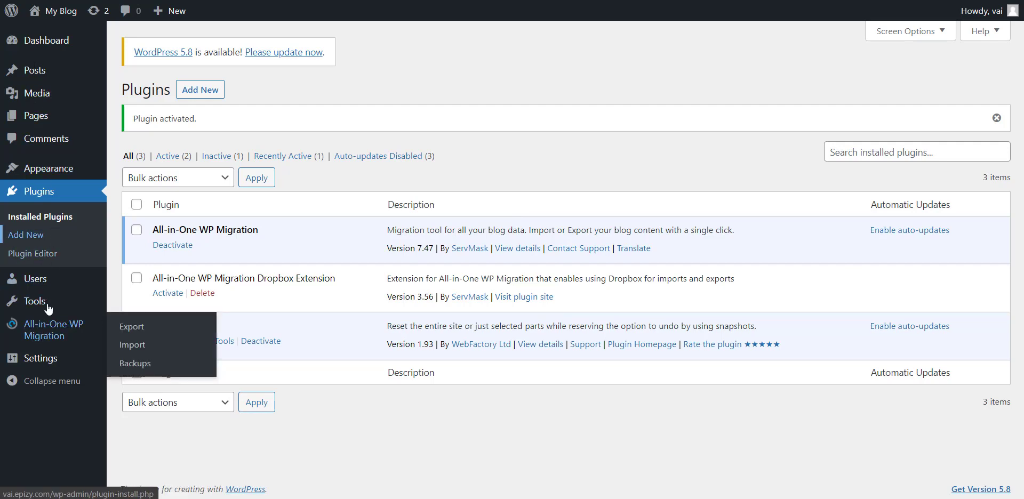
mouse_move(36, 303)
mouse_move(52, 342)
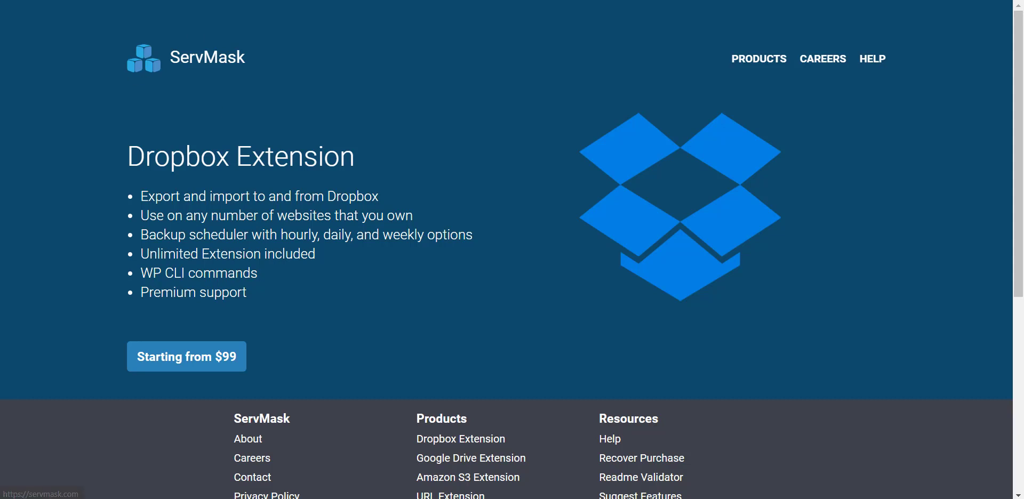
Activate the All-in-One WP Migration Dropbox Extension and link the Dropbox account in its Dropbox settings
click(202, 0)
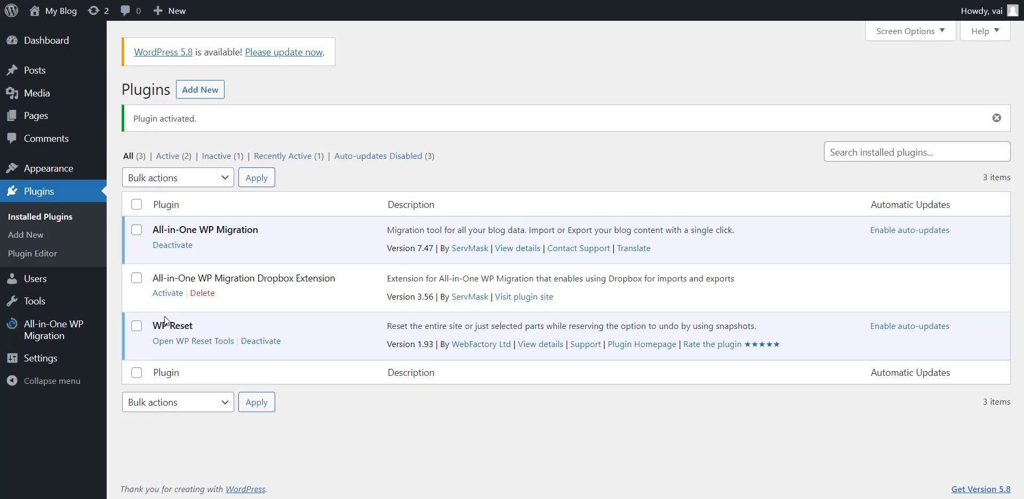
click(166, 295)
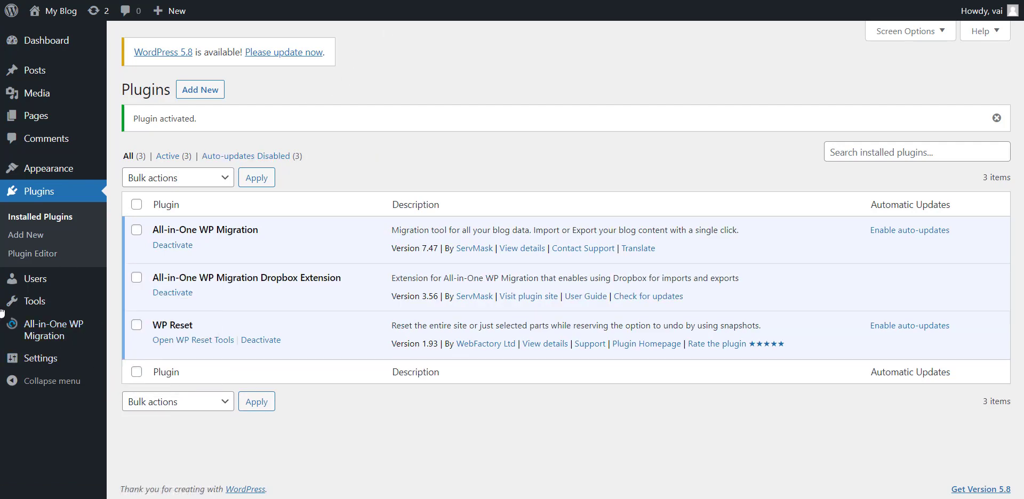
mouse_move(48, 336)
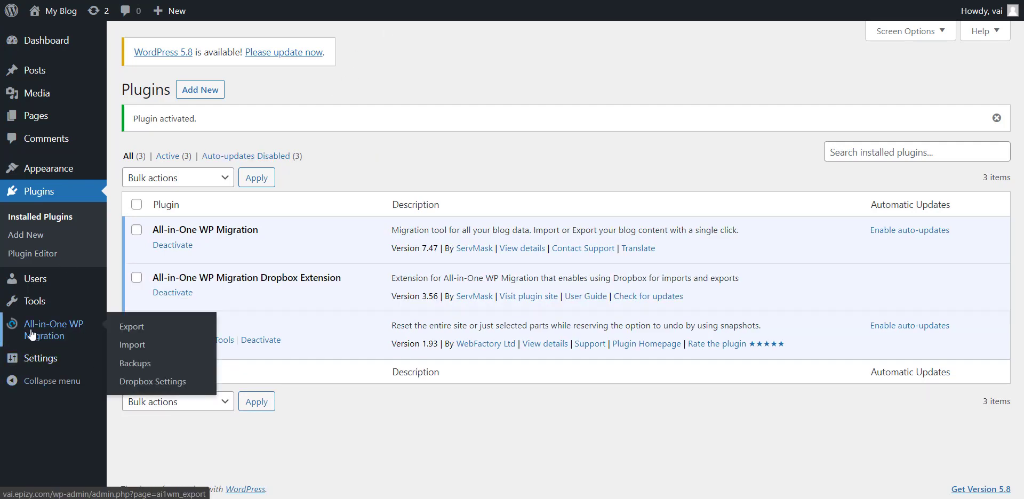
click(151, 383)
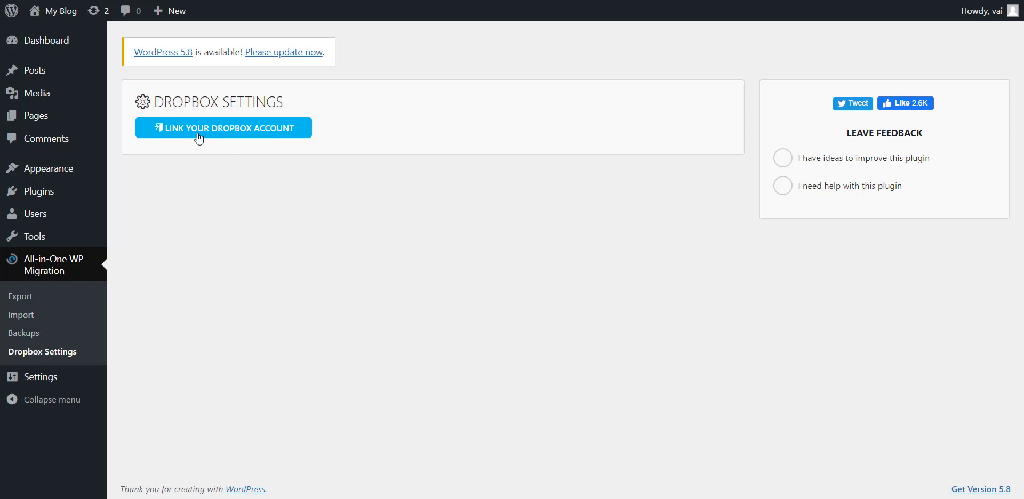
click(257, 136)
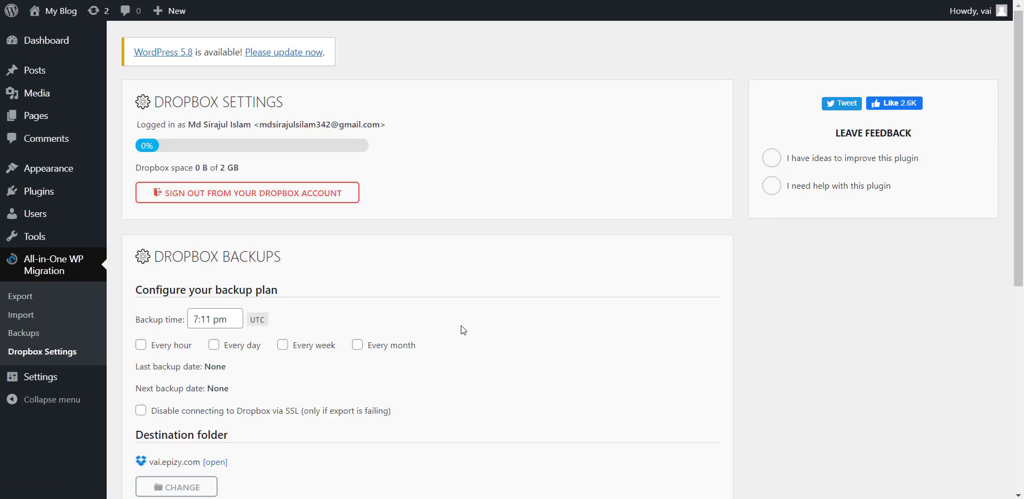
Review the Dropbox backup schedule, destination folder, notification, retention and transfer settings
scroll(461, 329, down, 1)
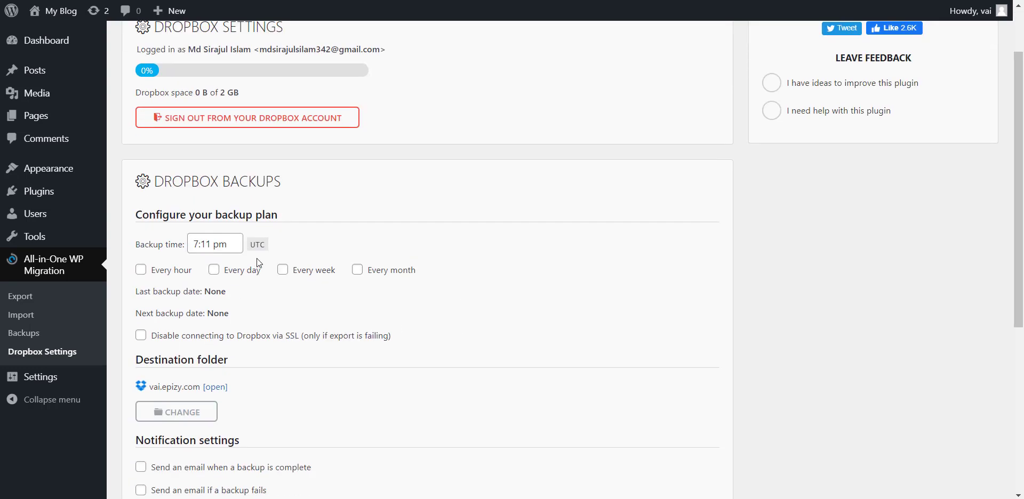
scroll(389, 213, down, 2)
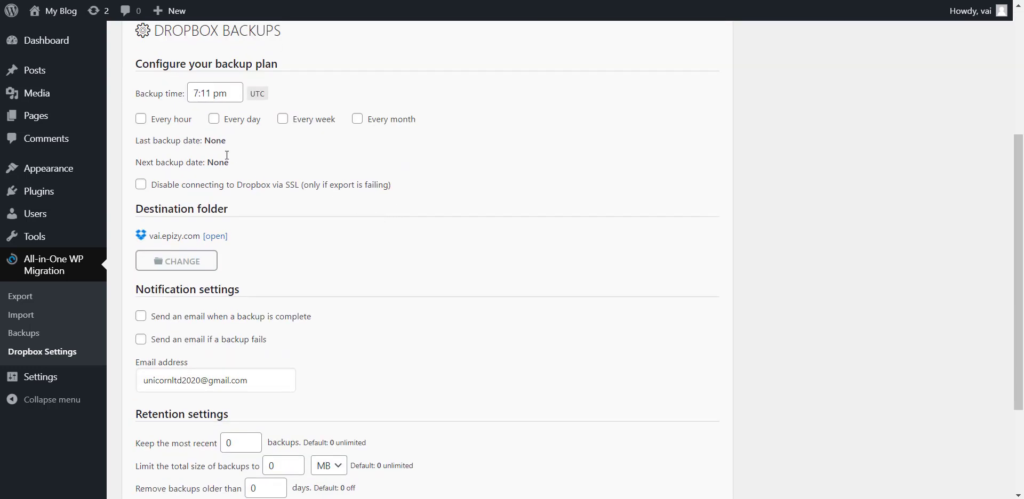
scroll(324, 150, up, 1)
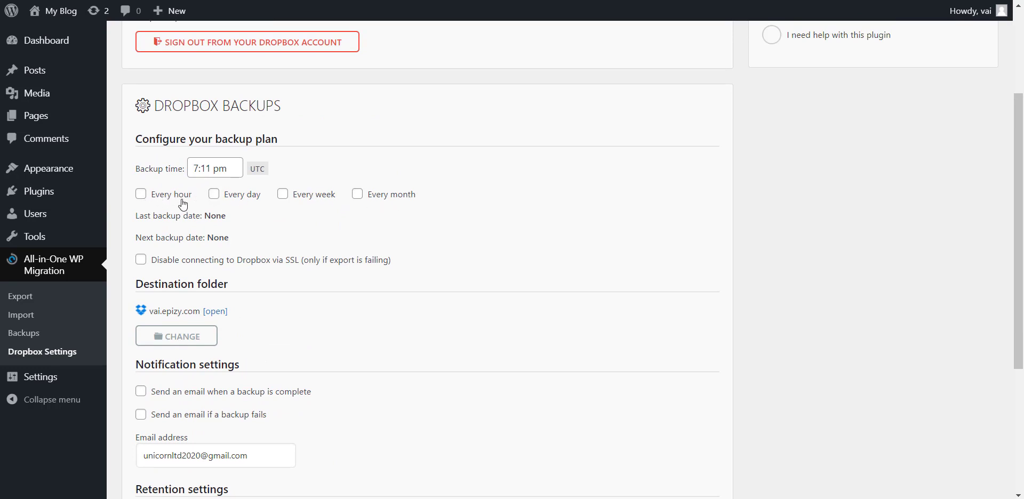
scroll(769, 391, down, 3)
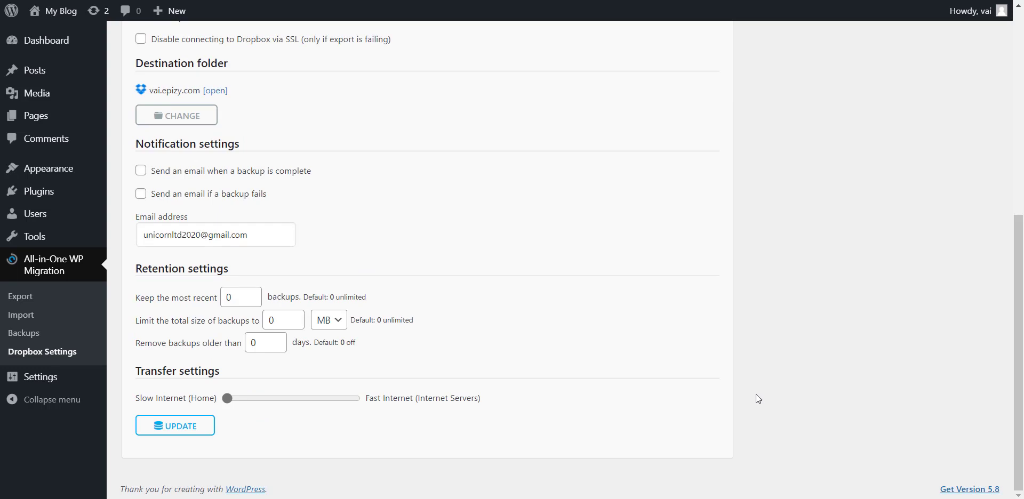
scroll(402, 198, up, 1)
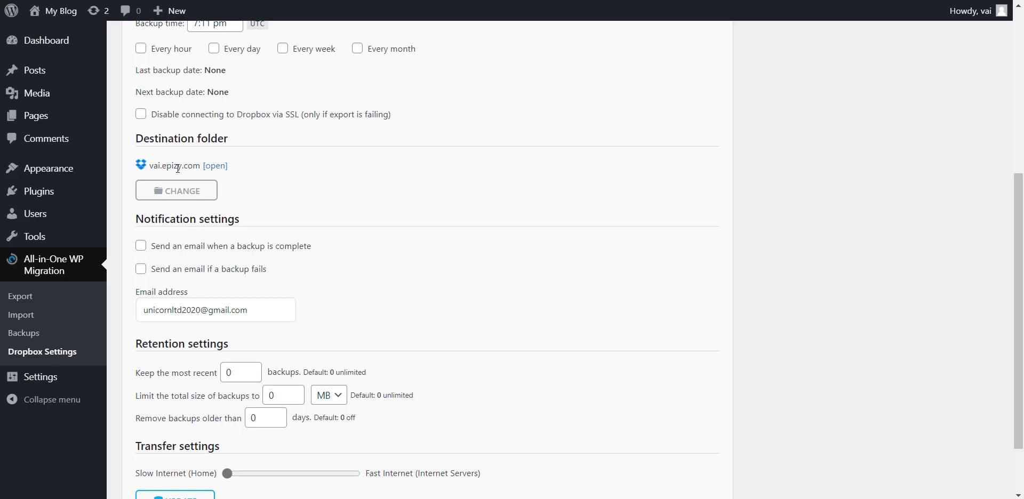
Switch to Dropbox, open the All in One WP Migration folder inside Apps, and return to the WordPress Dropbox settings
key(ctrl+Tab)
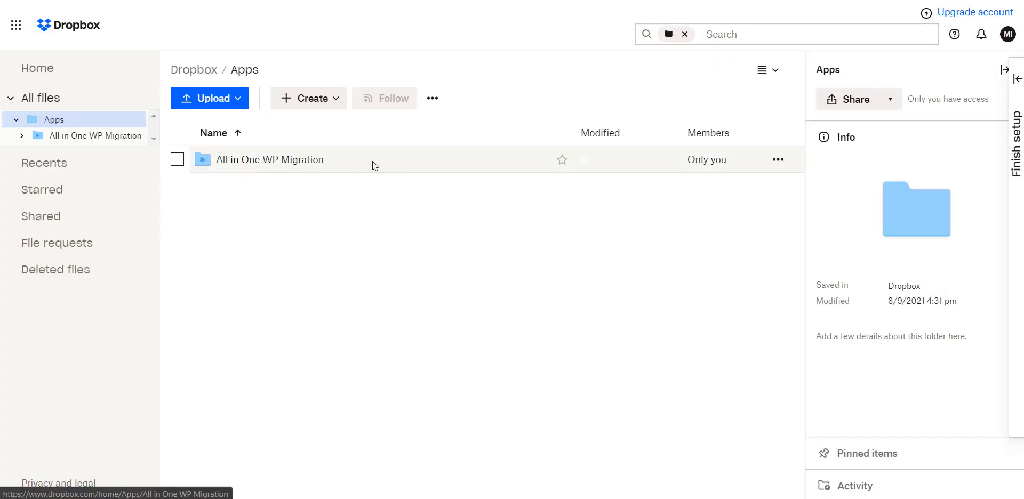
click(256, 158)
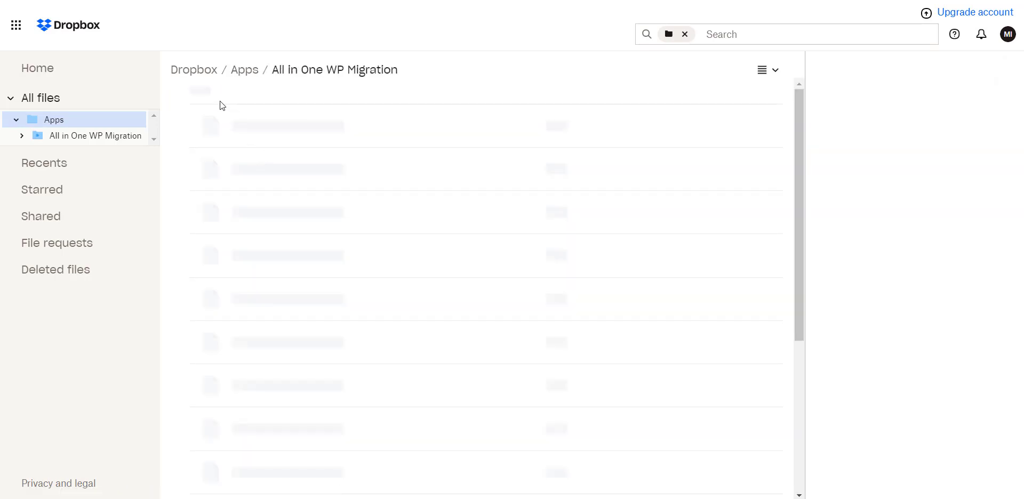
key(ctrl+shift+Tab)
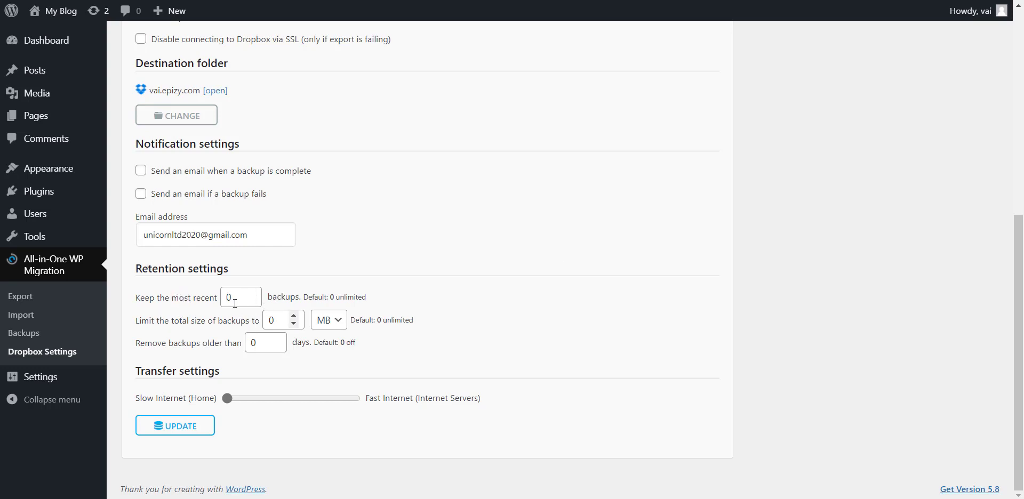
Set retention to keep the 2 most recent backups and remove backups older than 30 days, and save the Dropbox settings
drag(239, 291, 219, 299)
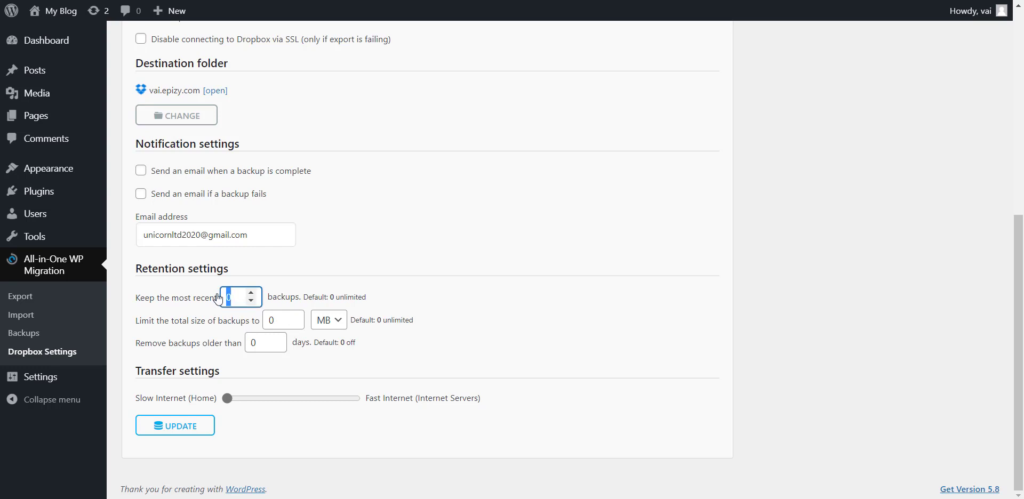
text(2)
double_click(273, 343)
text(3)
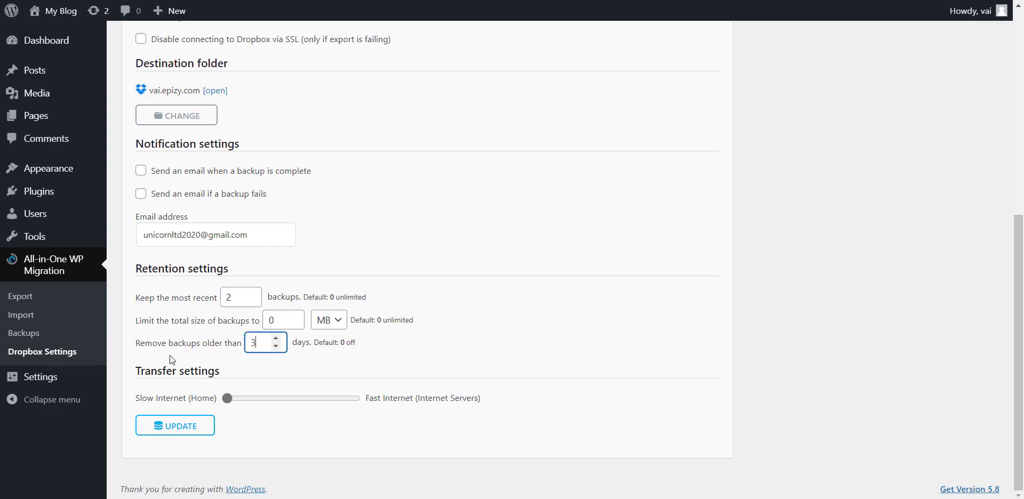
text(0)
click(193, 423)
Create a new site backup from the All-in-One WP Migration Backups page
click(48, 336)
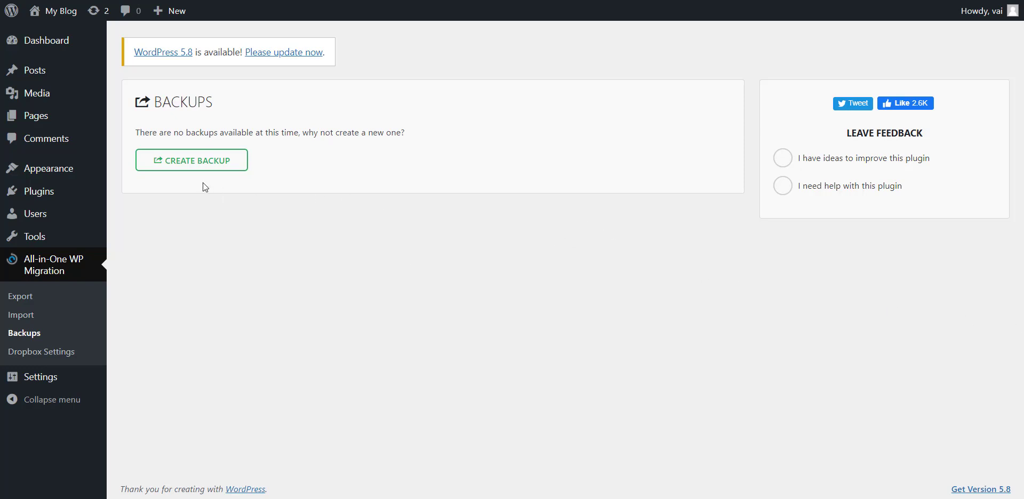
click(212, 166)
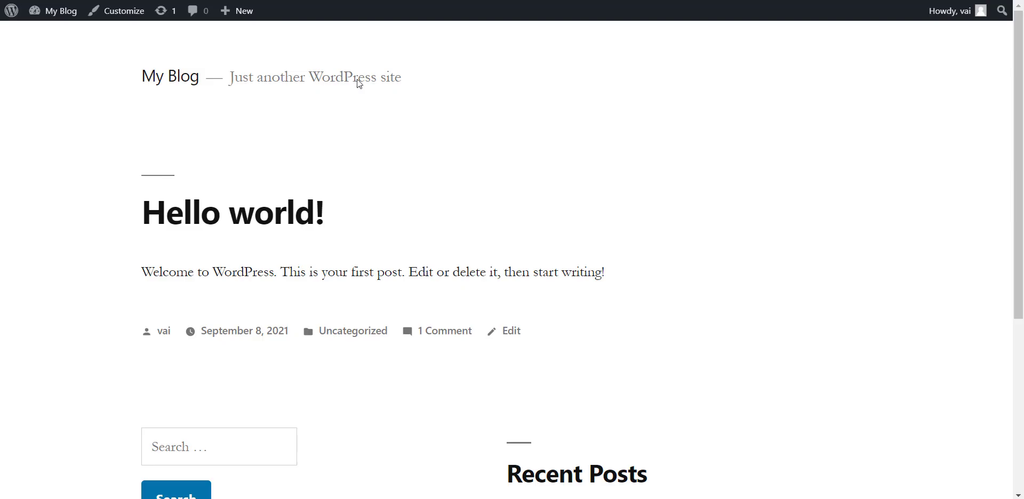
Look through the blog's front page, checking its posts, the Lorem Ipsum article and the recent posts list
scroll(256, 269, down, 4)
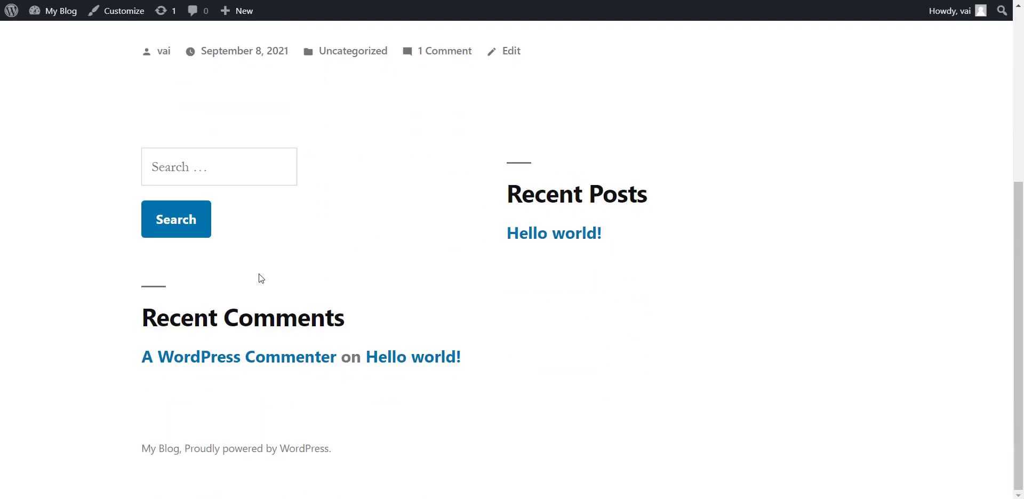
scroll(506, 362, up, 5)
scroll(504, 357, up, 1)
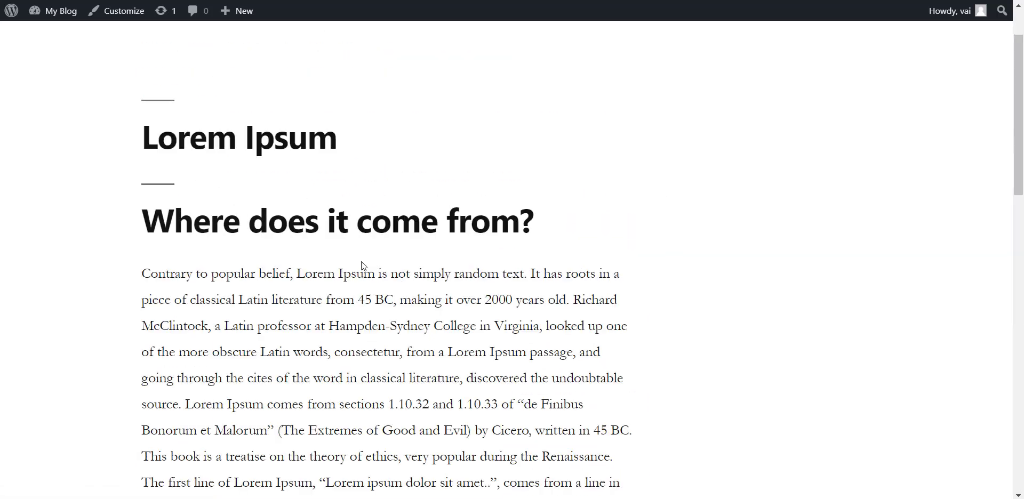
scroll(362, 262, up, 3)
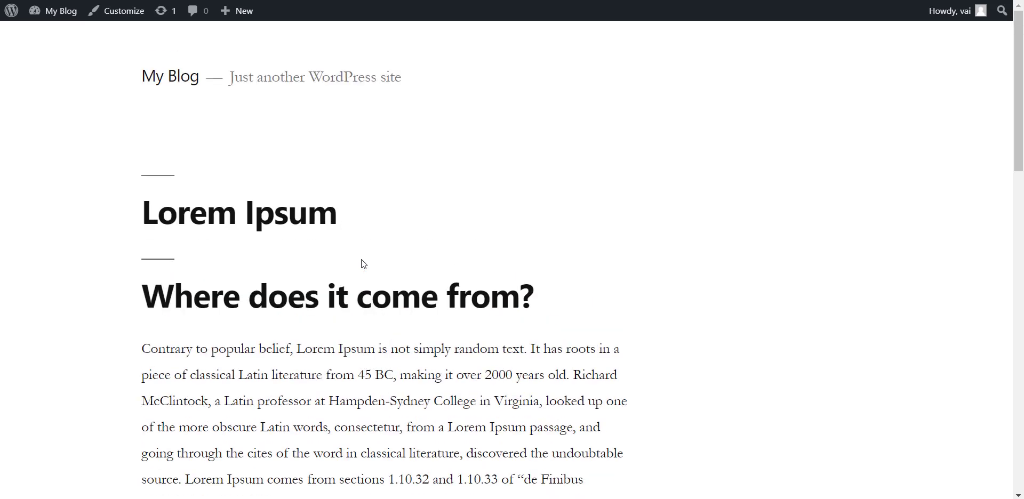
scroll(359, 254, down, 3)
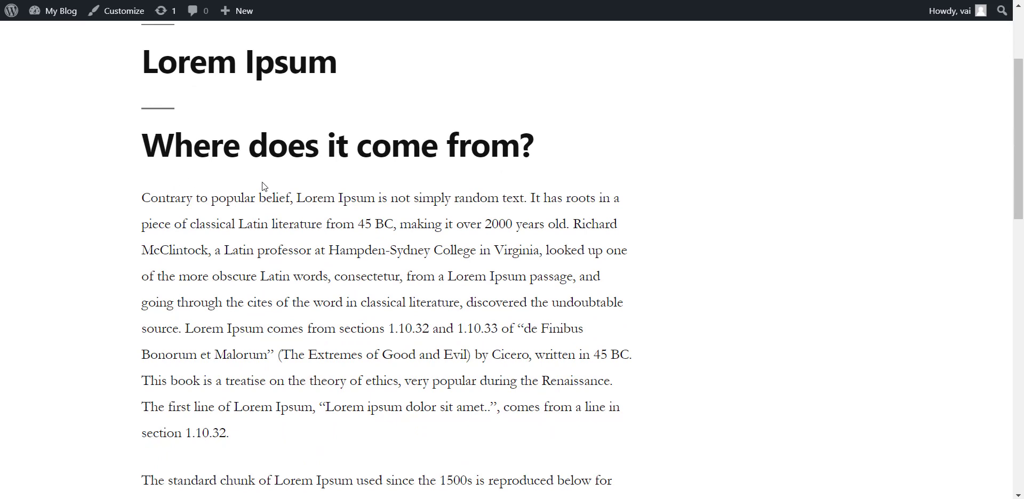
scroll(262, 188, down, 7)
scroll(297, 245, down, 2)
scroll(299, 241, up, 7)
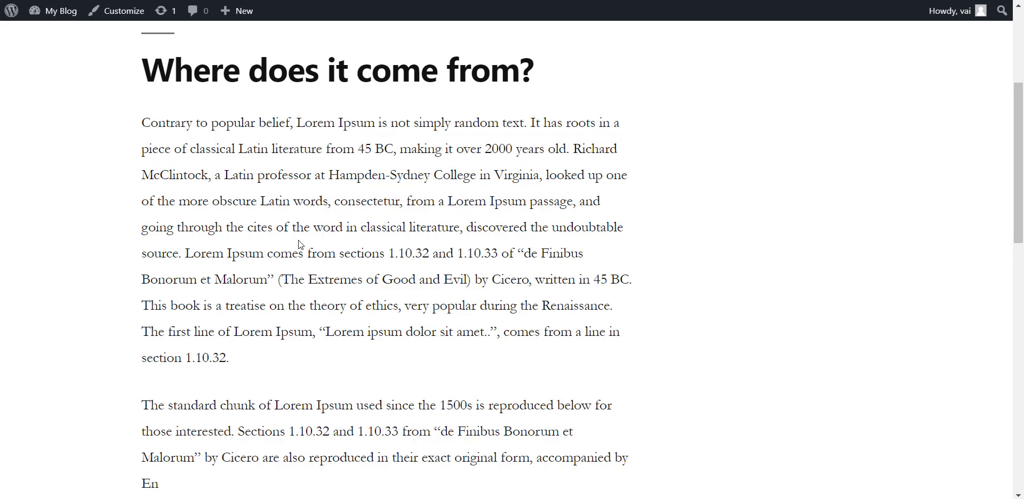
scroll(320, 240, down, 2)
scroll(342, 232, up, 5)
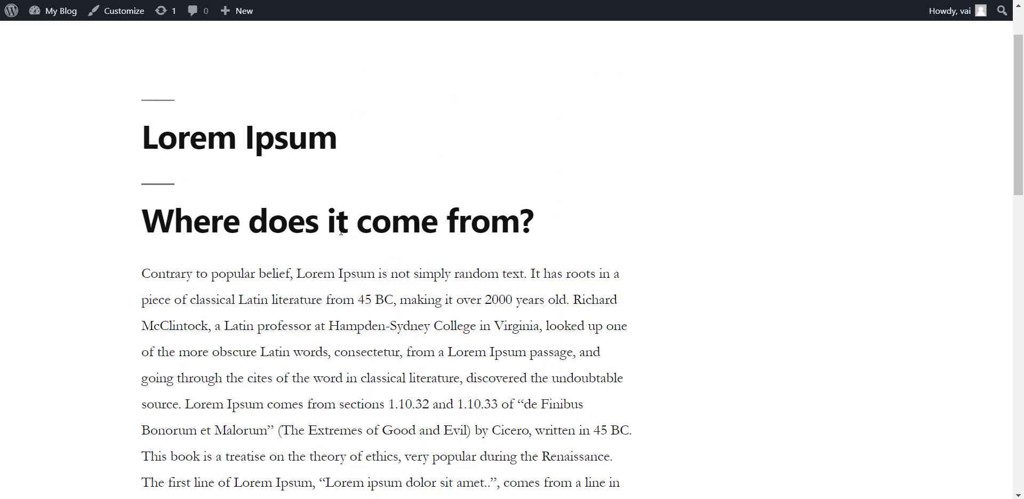
scroll(341, 232, down, 10)
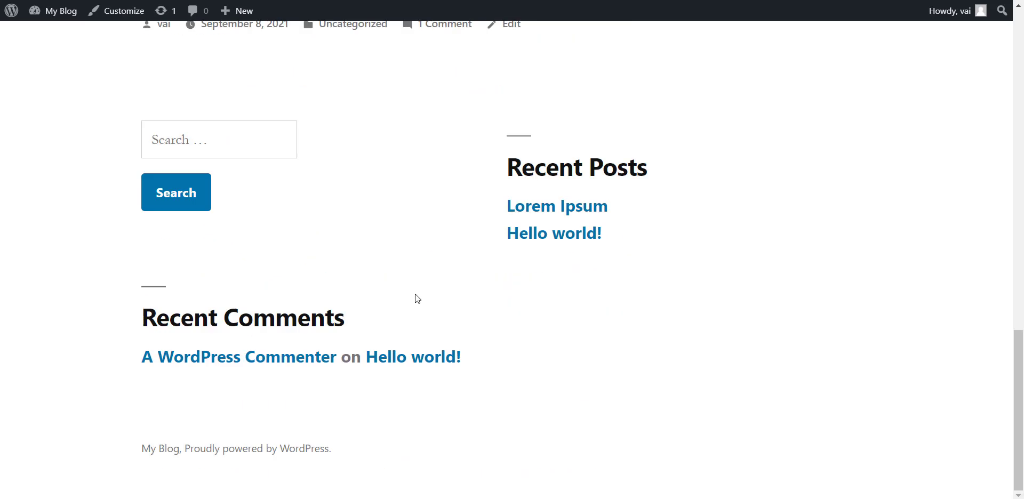
scroll(418, 299, up, 10)
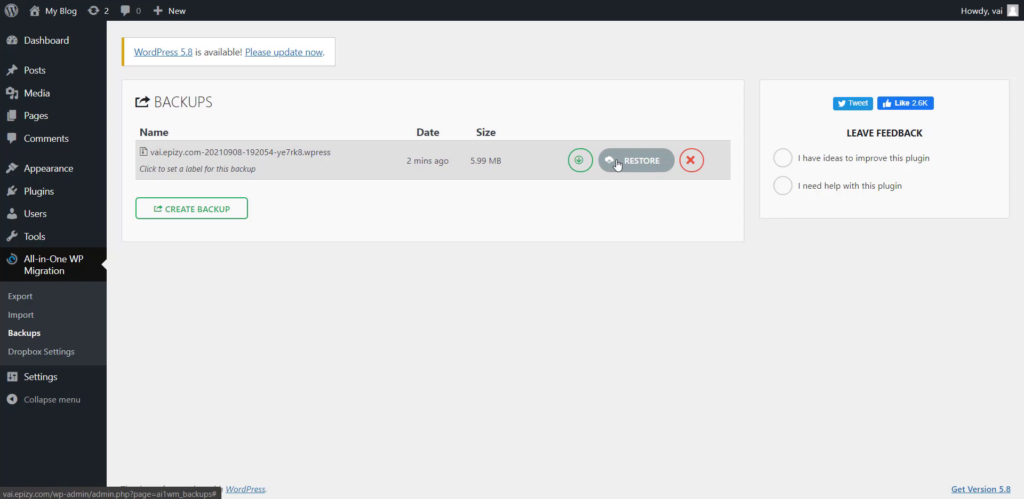
click(651, 164)
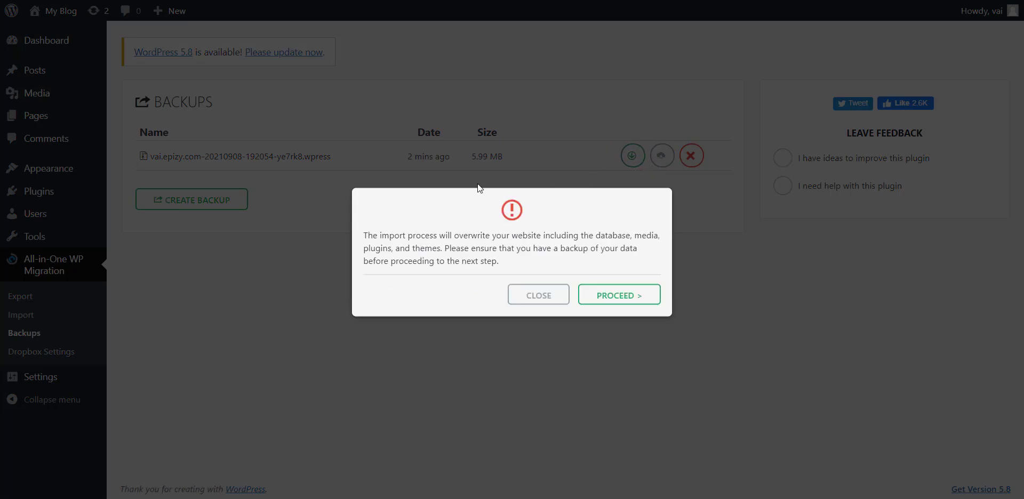
click(609, 294)
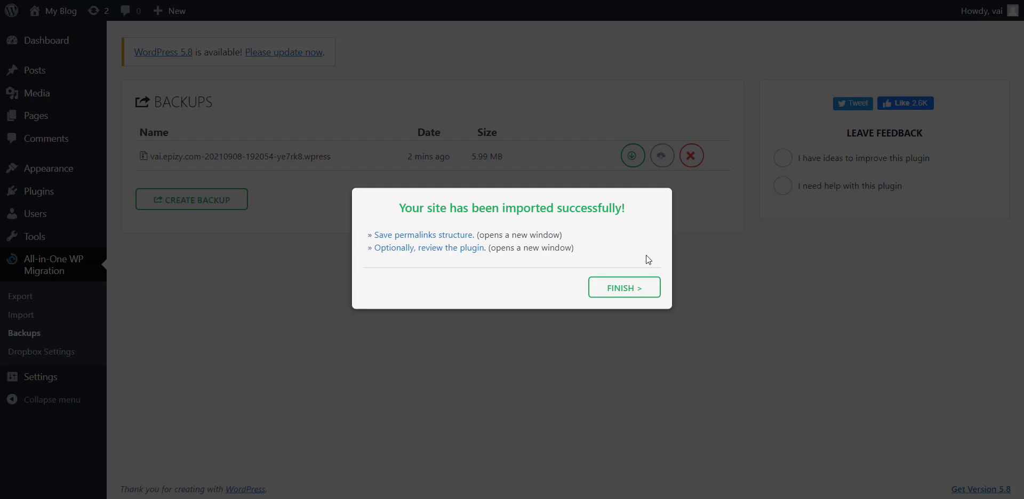
click(623, 290)
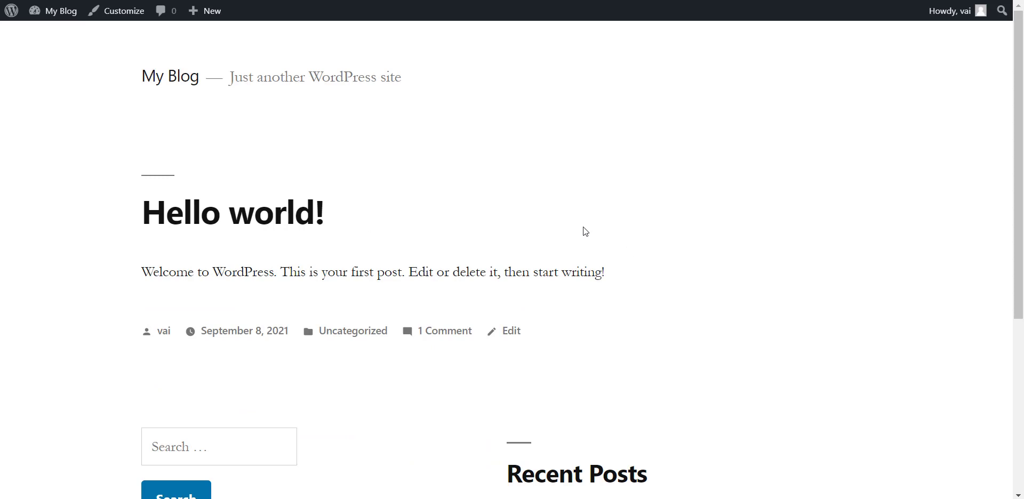
scroll(186, 136, down, 1)
scroll(224, 188, up, 1)
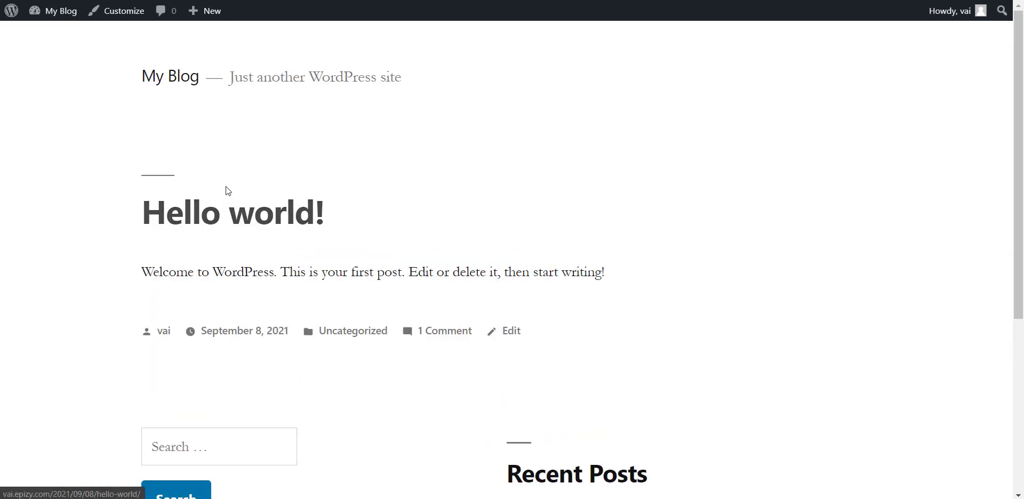